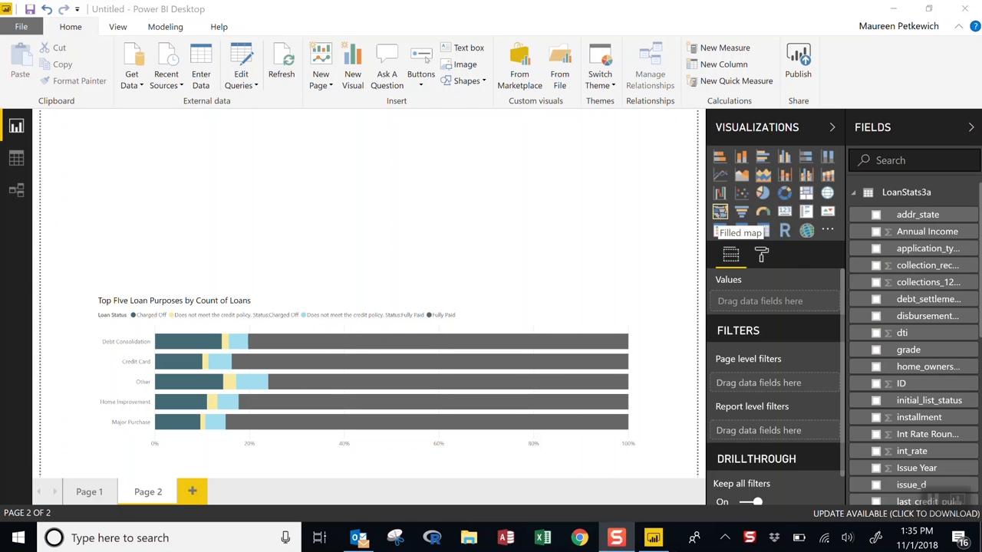
Insert a filled map located by addr_state, with color saturation based on the count of Loan Amount.
left_click(719, 212)
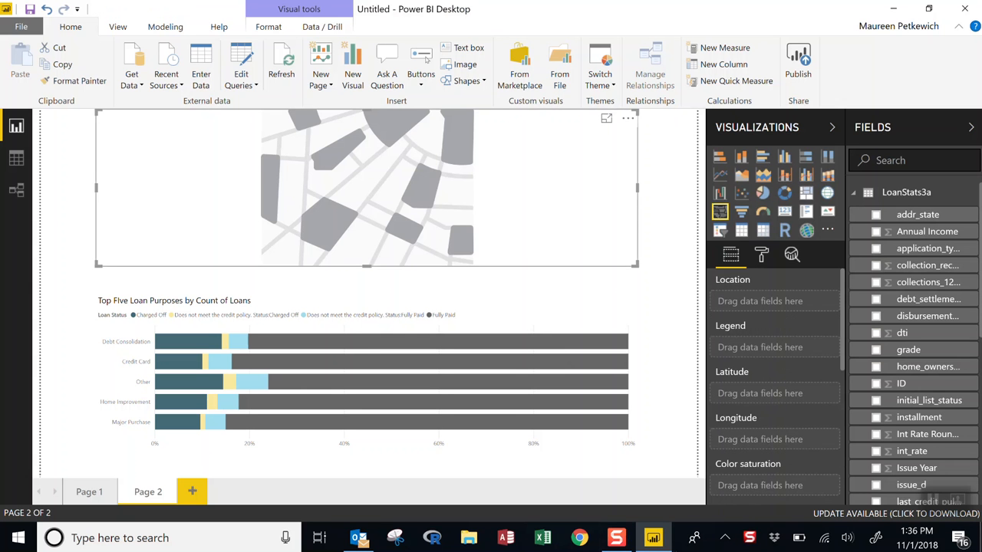
left_click_drag(917, 215, 770, 304)
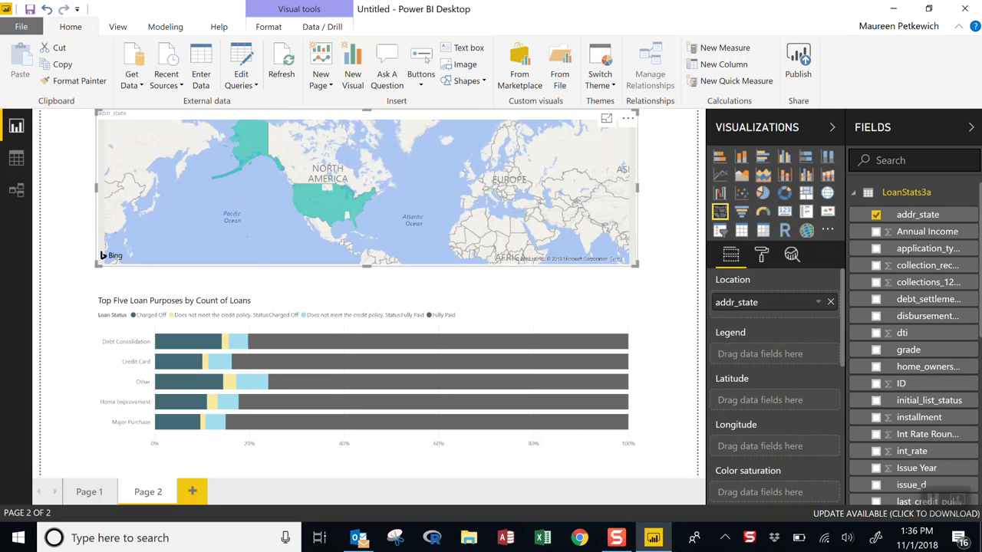
scroll(913, 345, "down", 2)
scroll(920, 345, "down", 2)
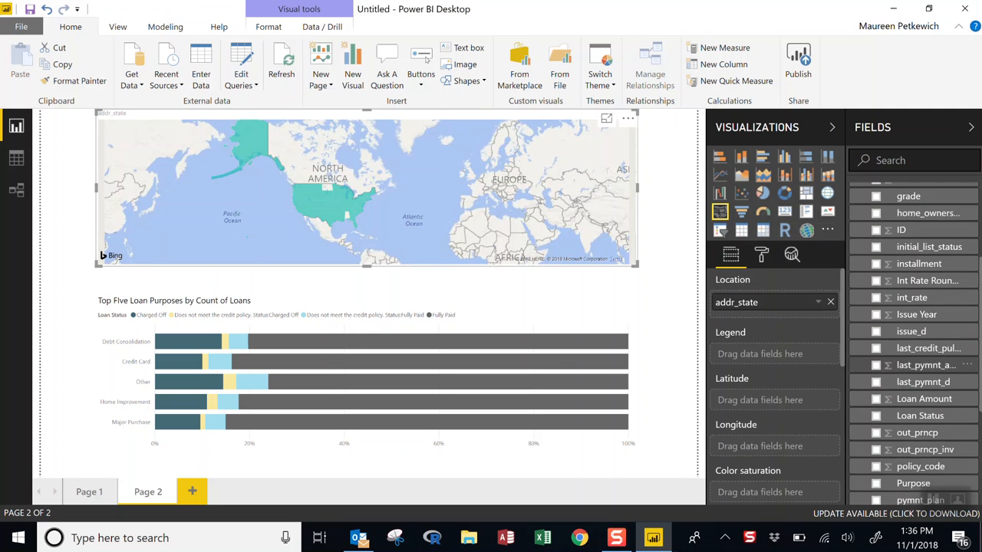
left_click_drag(920, 399, 742, 492)
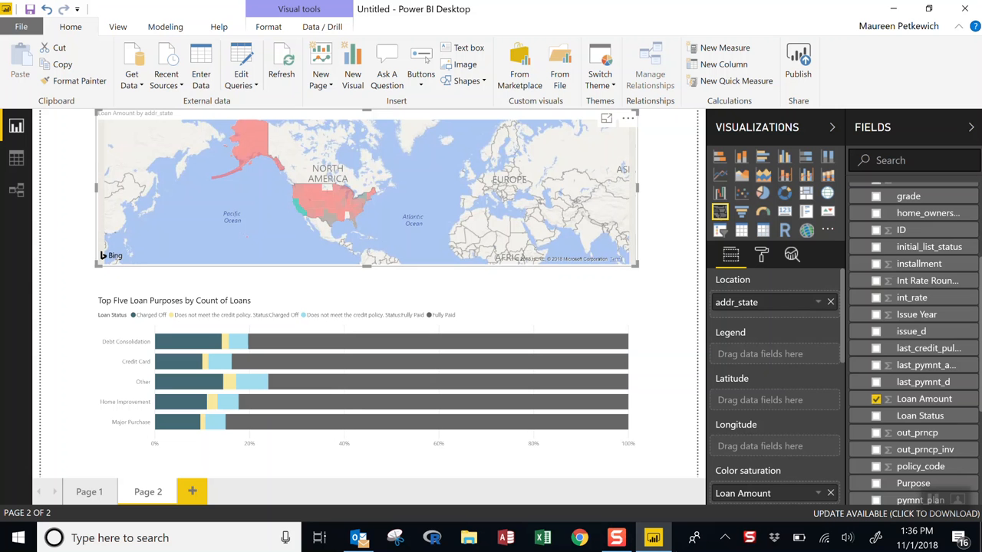
left_click(819, 493)
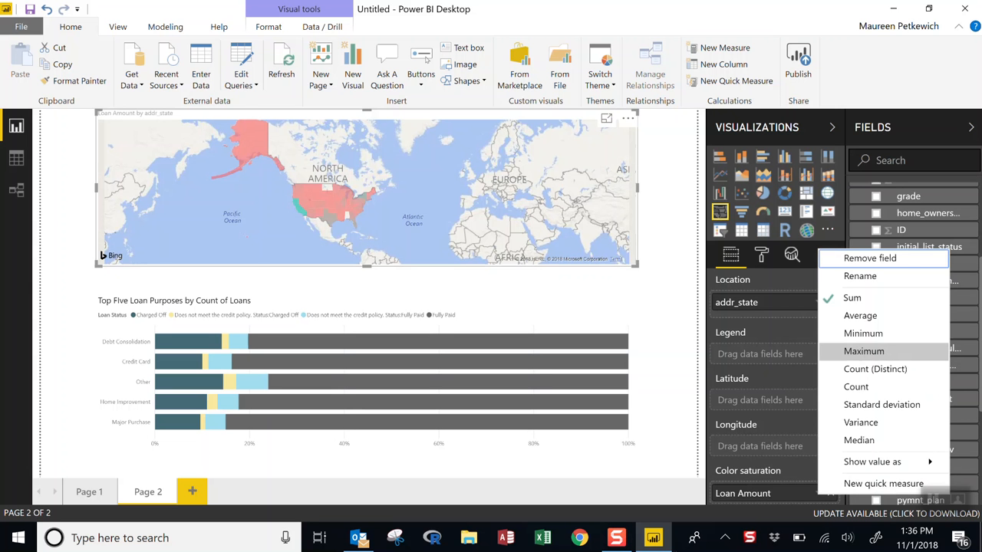
left_click(875, 386)
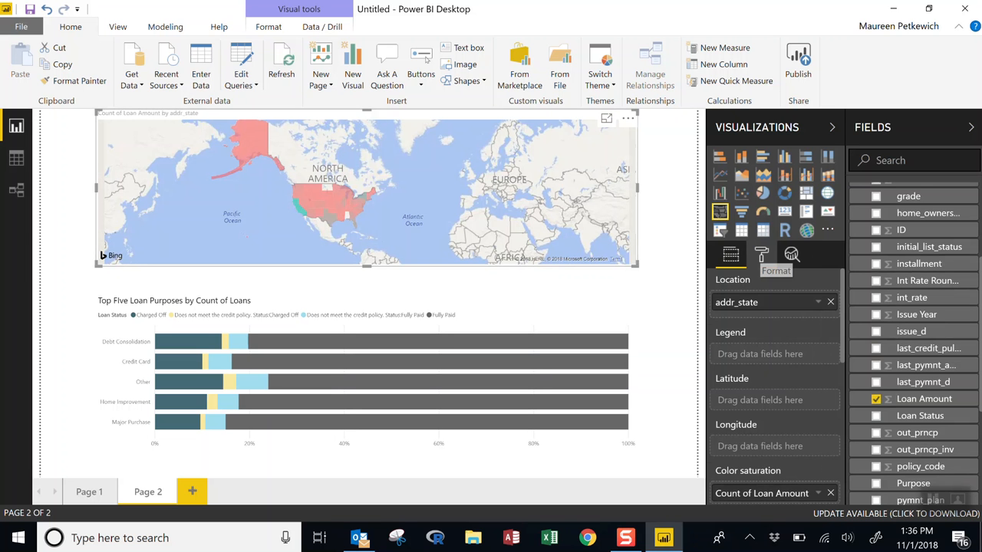
Set the filled map's data colors to white for the minimum and dark red for the maximum.
left_click(762, 255)
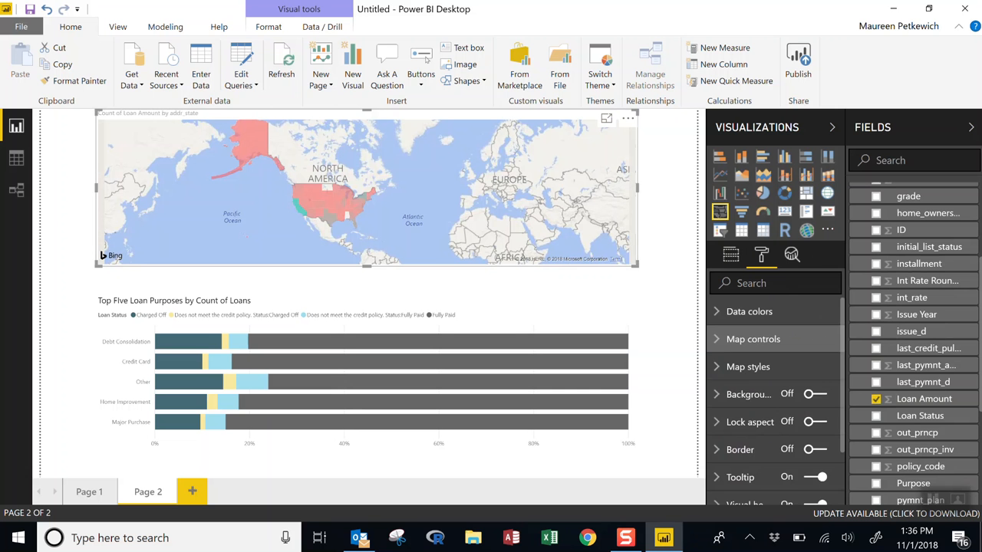
left_click(748, 311)
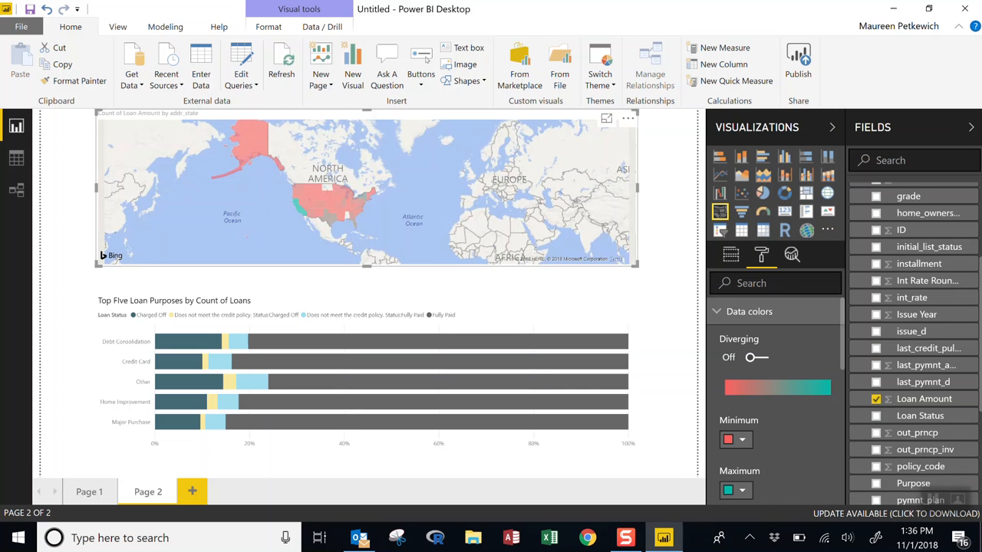
left_click(742, 440)
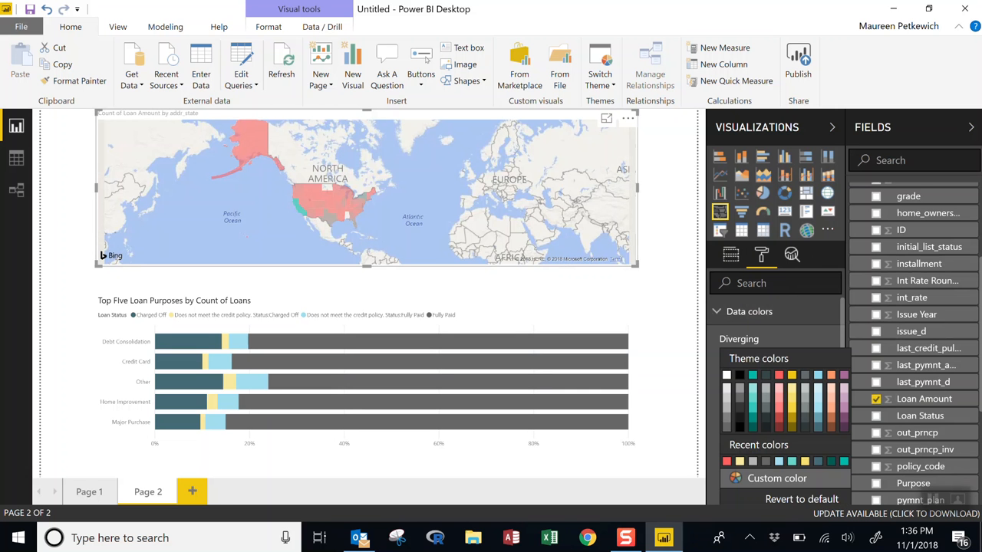
left_click(726, 375)
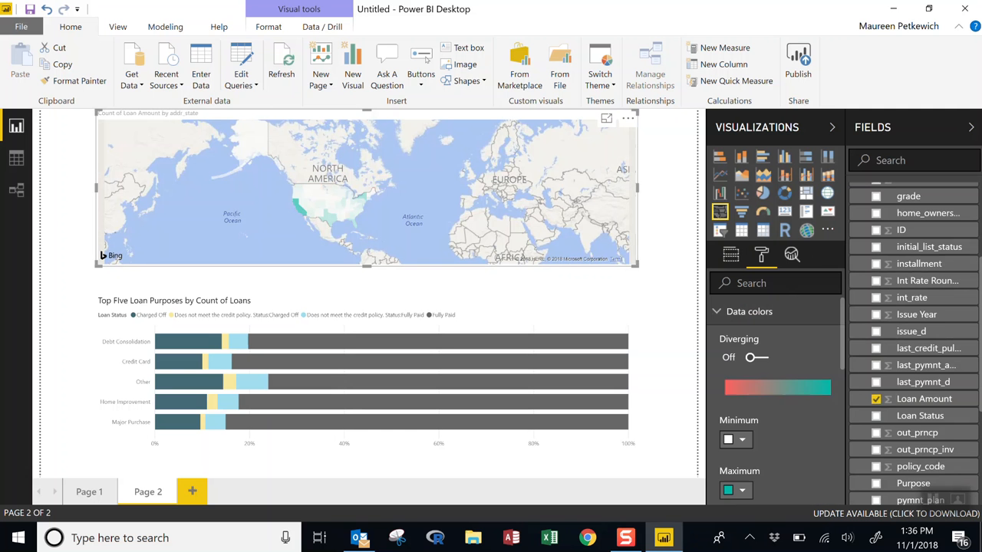
left_click(742, 490)
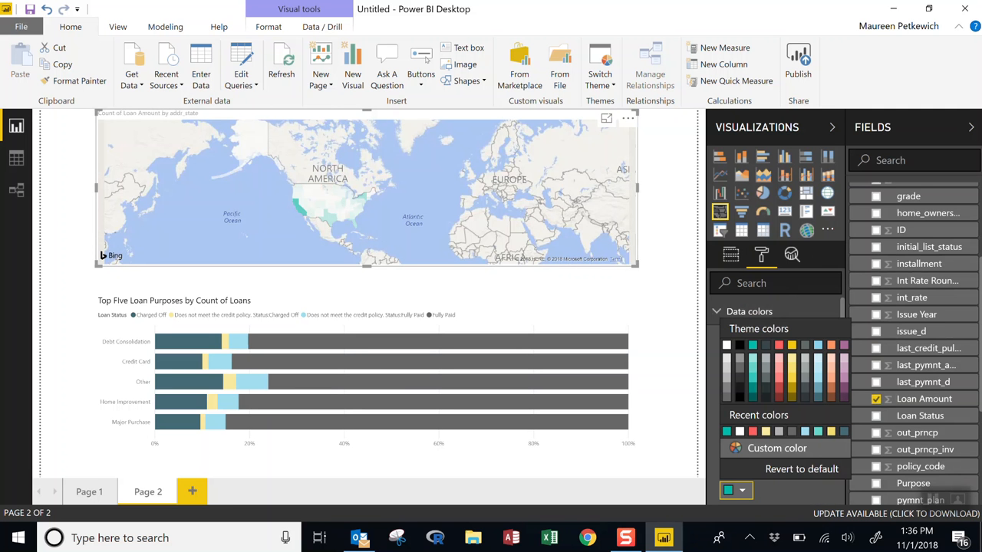
left_click(779, 387)
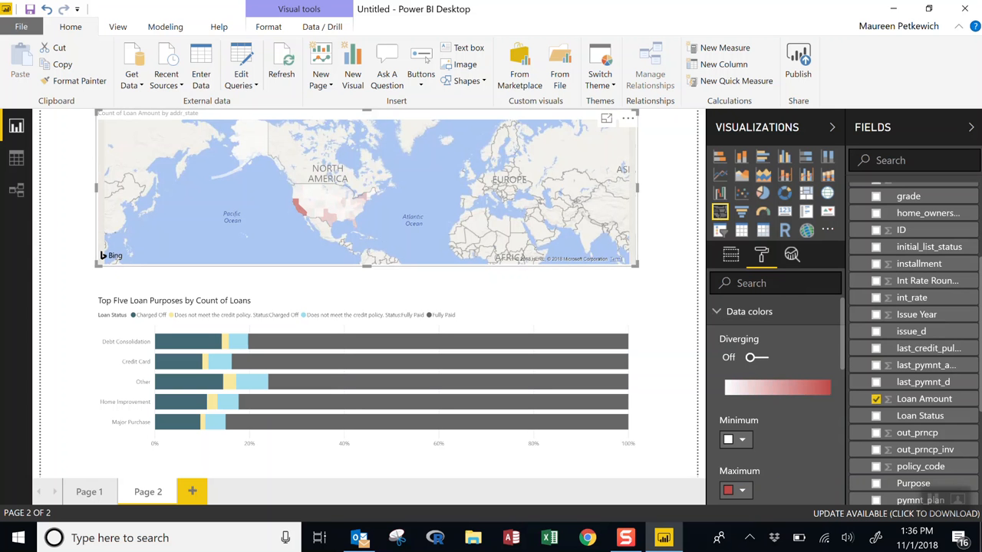
scroll(774, 399, "down", 4)
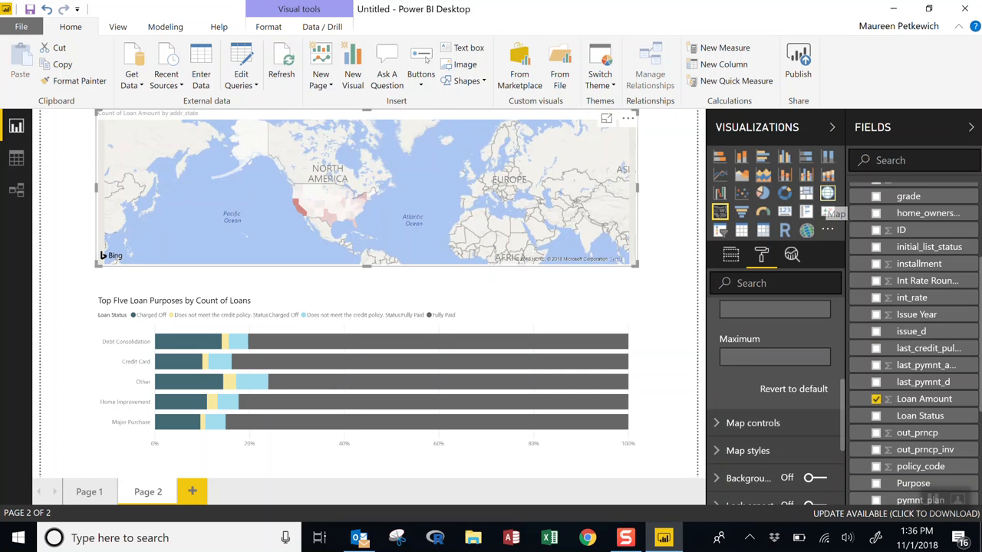
Convert the filled map to a bubble map and add the sum of Loan Amount as its color saturation.
left_click(827, 194)
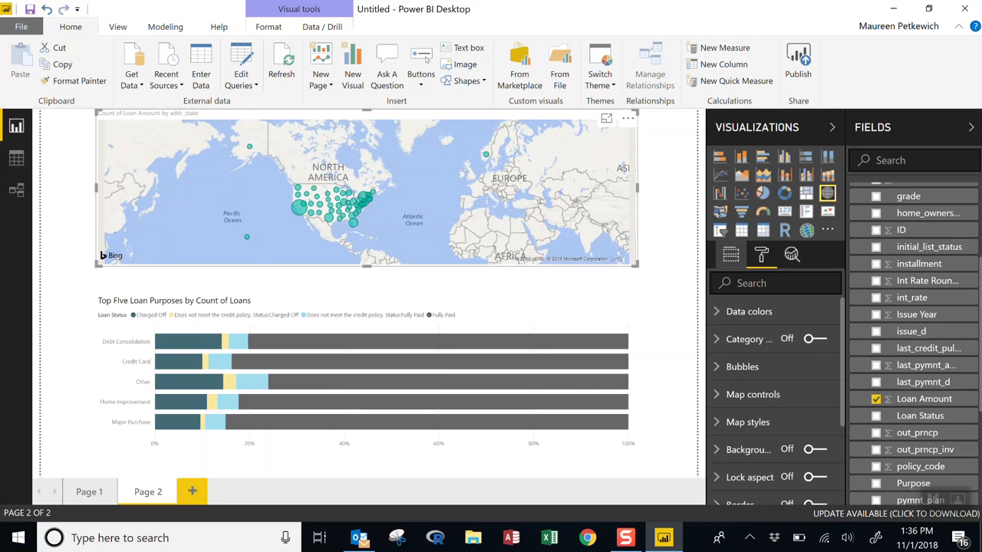
left_click(730, 254)
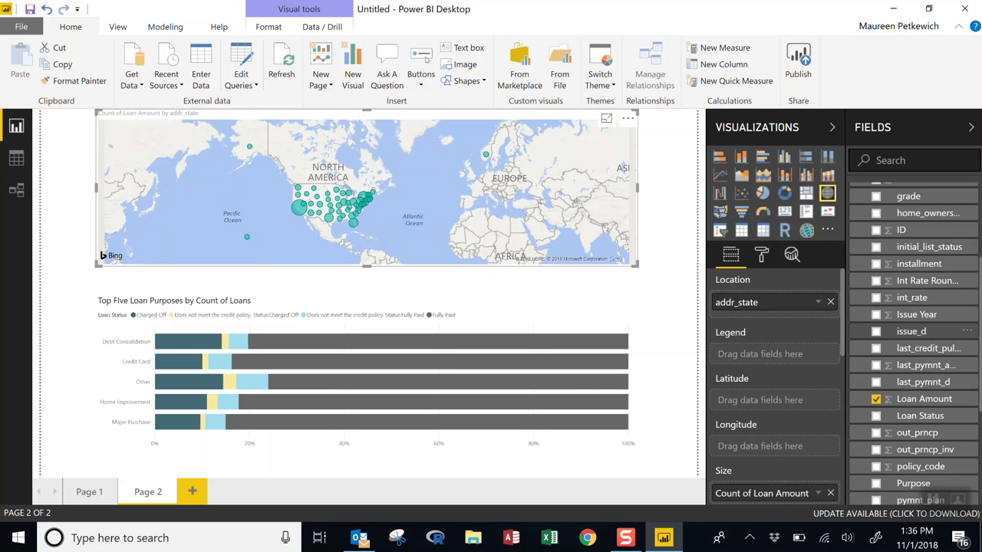
scroll(775, 386, "down", 3)
scroll(774, 387, "down", 2)
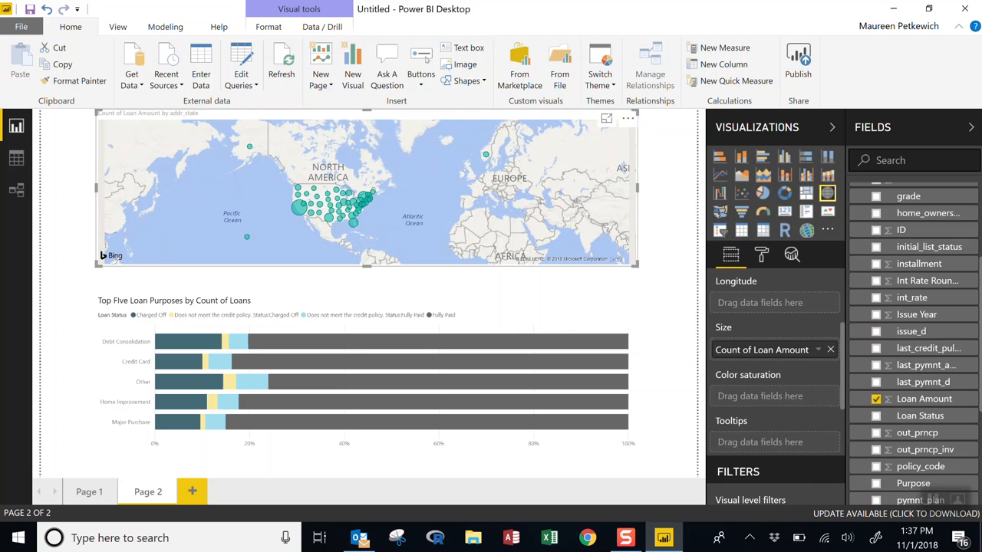
left_click_drag(924, 398, 776, 397)
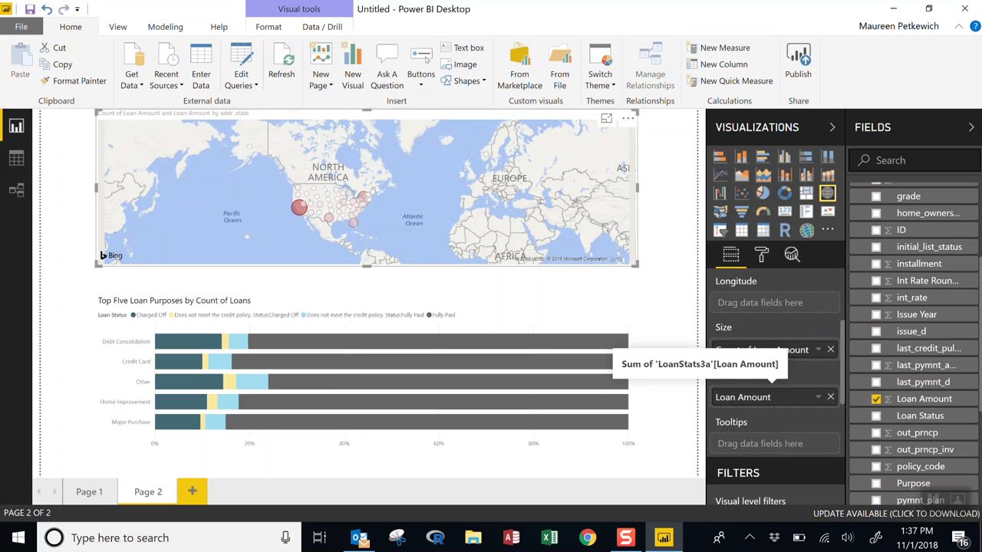
left_click(818, 397)
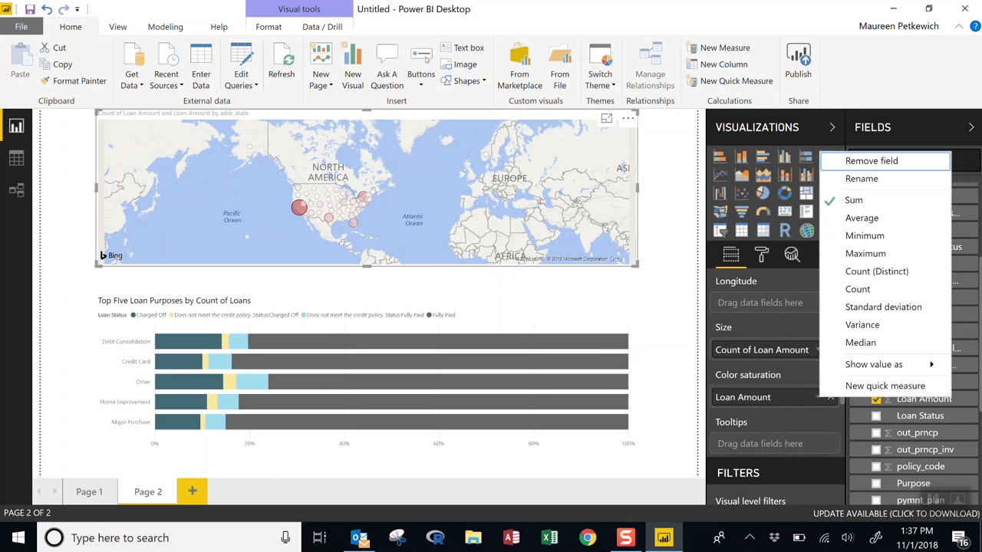
key("Escape")
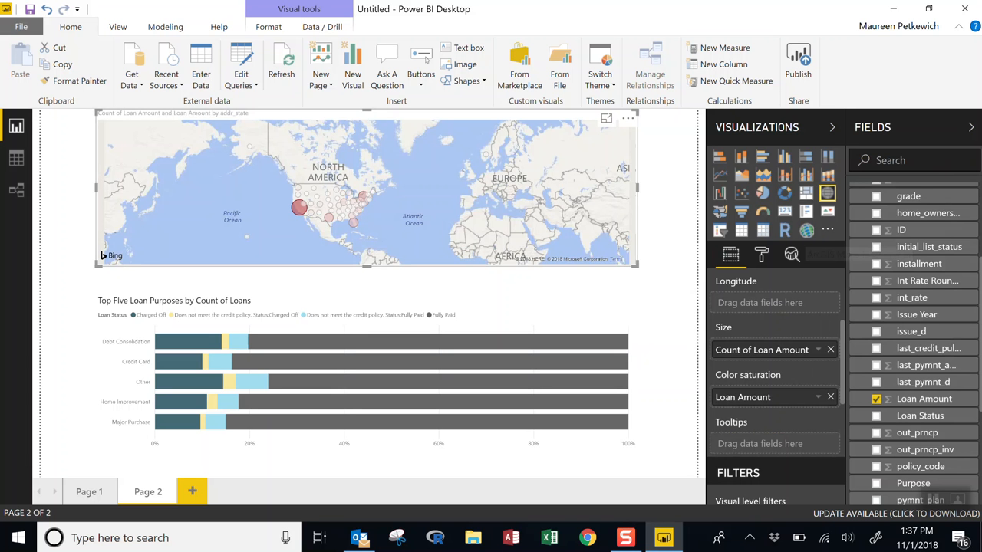
Remove the bubble map and insert an ArcGIS map in its place with addr_state as the location.
left_click(627, 118)
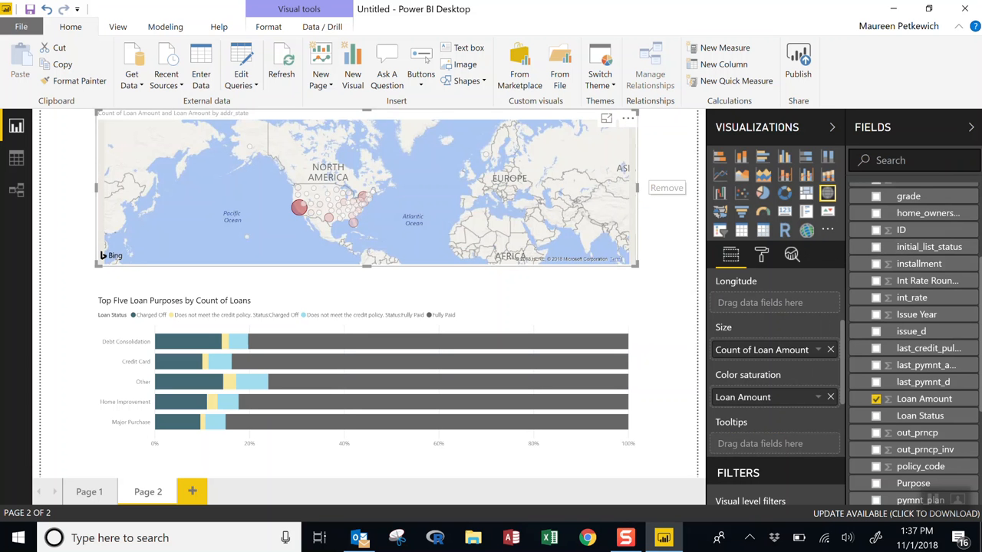
left_click(680, 173)
key("ctrl+z")
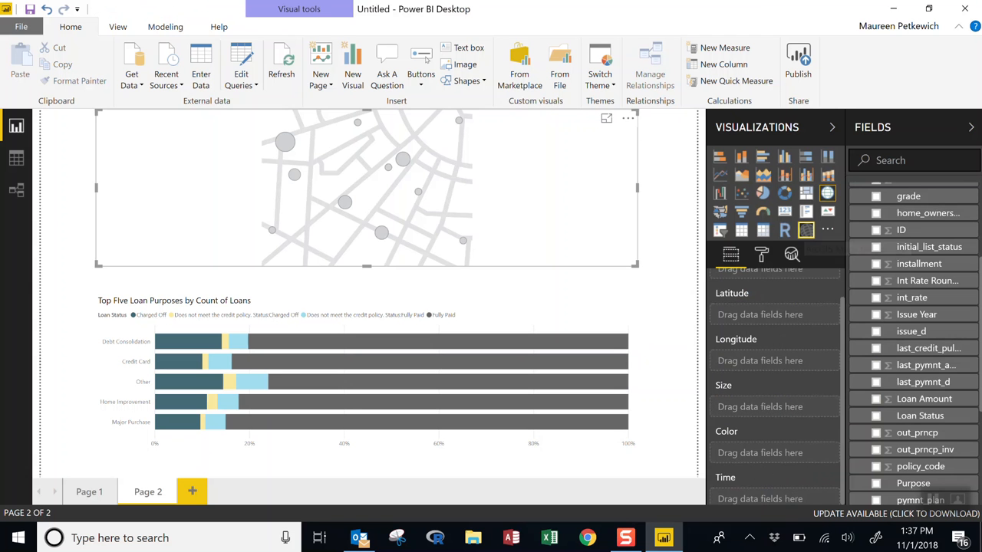
left_click_drag(842, 316, 842, 299)
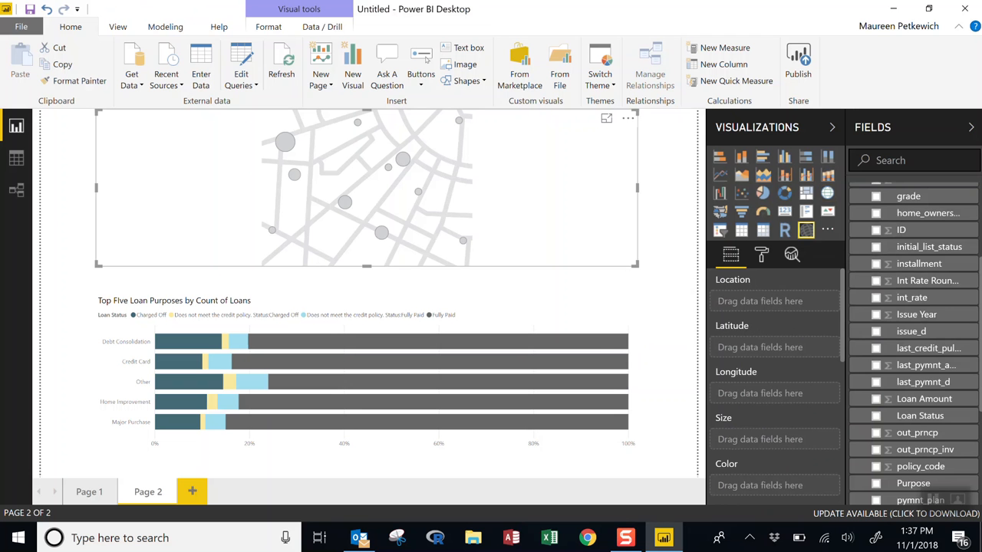
scroll(913, 306, "up", 4)
left_click_drag(917, 215, 775, 303)
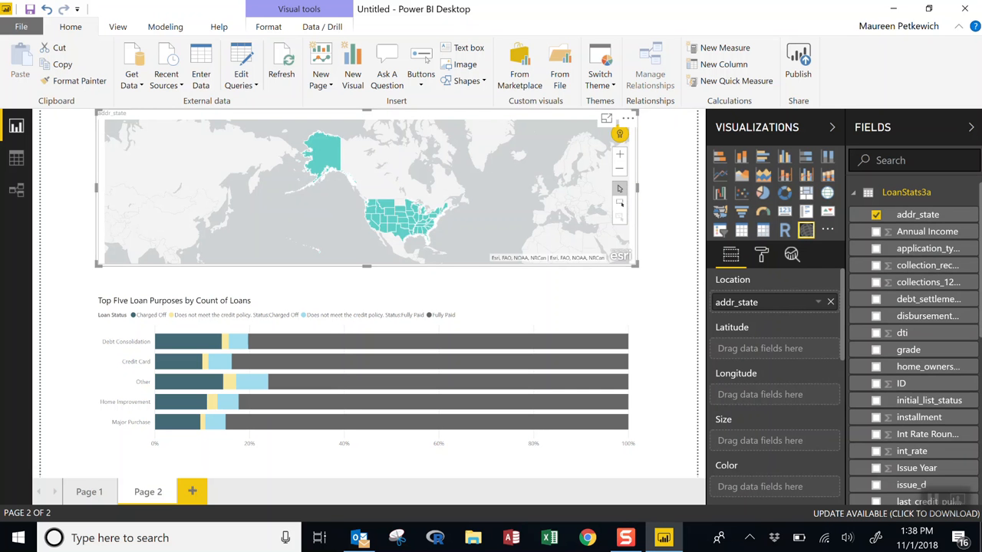
Color the ArcGIS map's states by the count of Loan Amount.
scroll(775, 384, "down", 2)
scroll(774, 384, "down", 1)
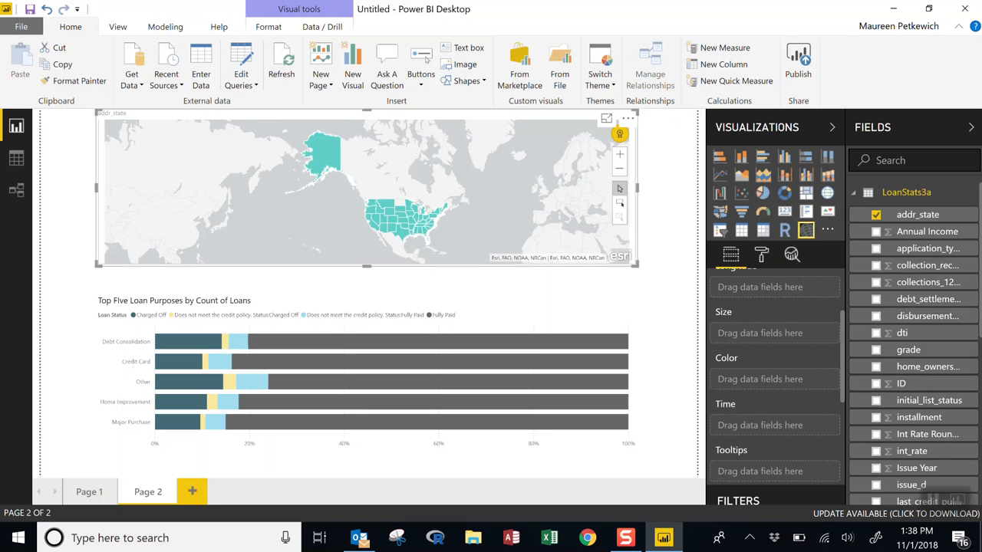
scroll(912, 414, "down", 3)
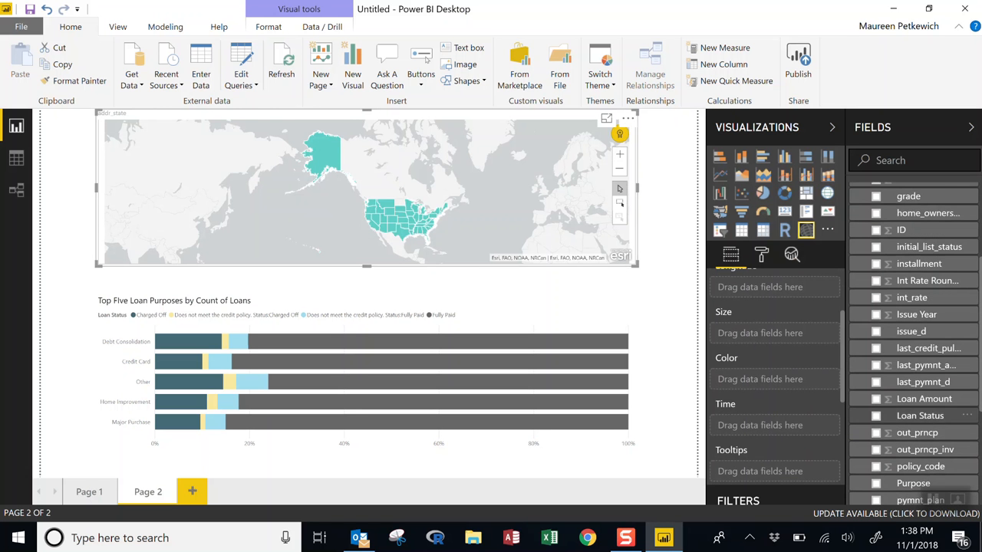
left_click_drag(921, 398, 736, 379)
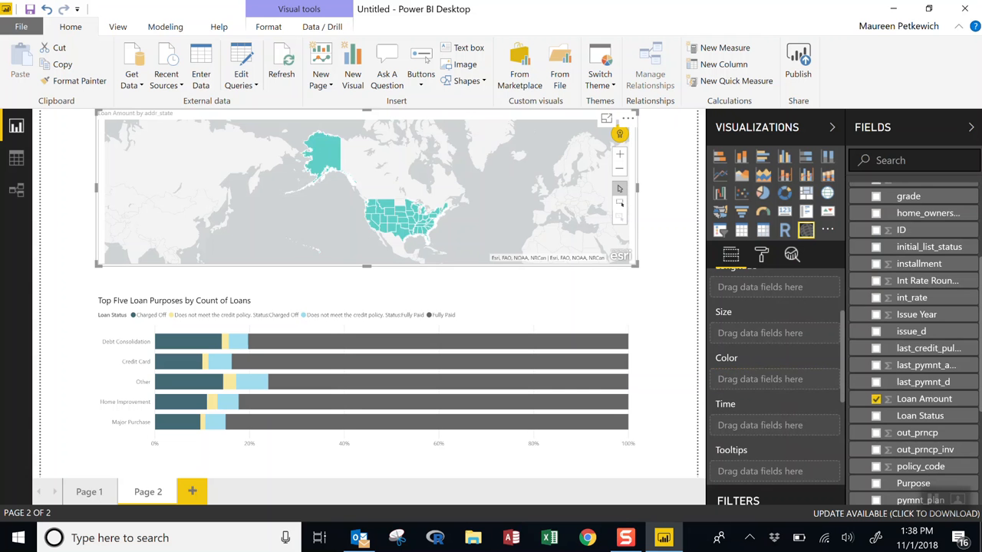
left_click(831, 380)
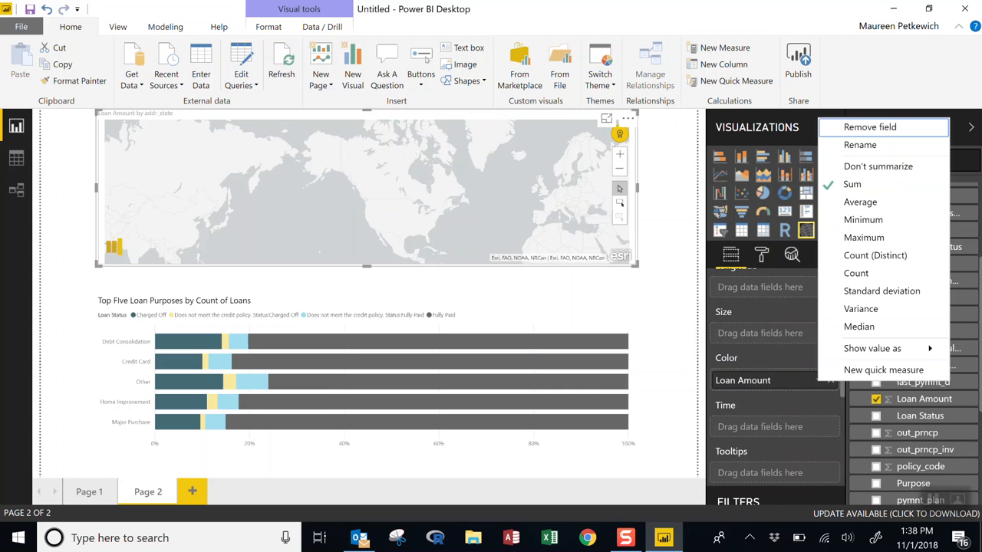
left_click(855, 273)
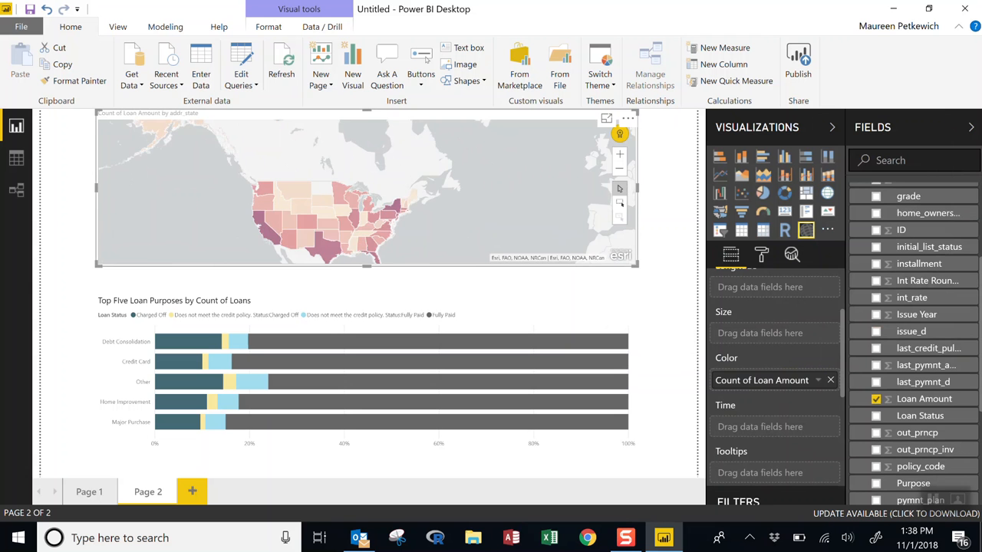
Open the ArcGIS map for editing and change its symbol color ramp to the one running from teal to light gray.
left_click_drag(338, 220, 366, 187)
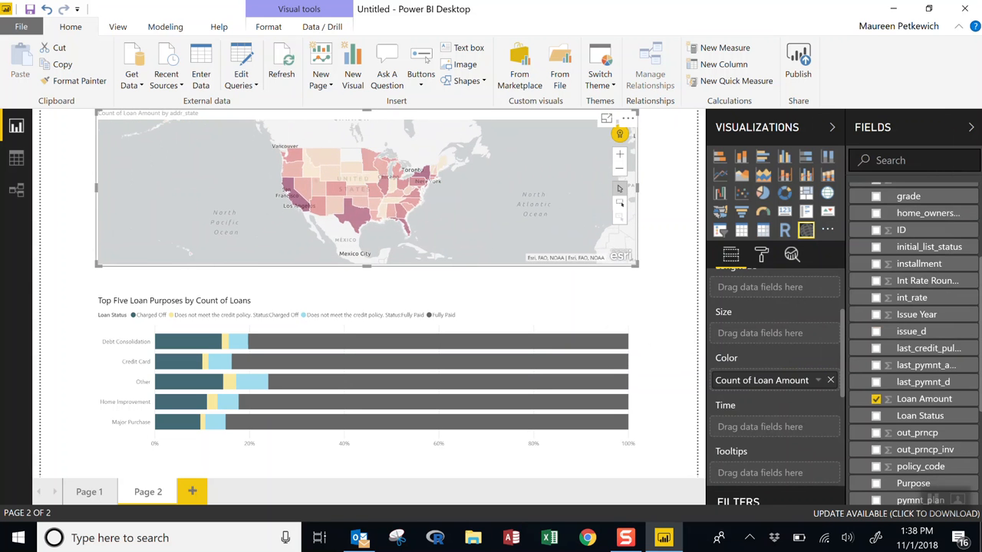
left_click(627, 118)
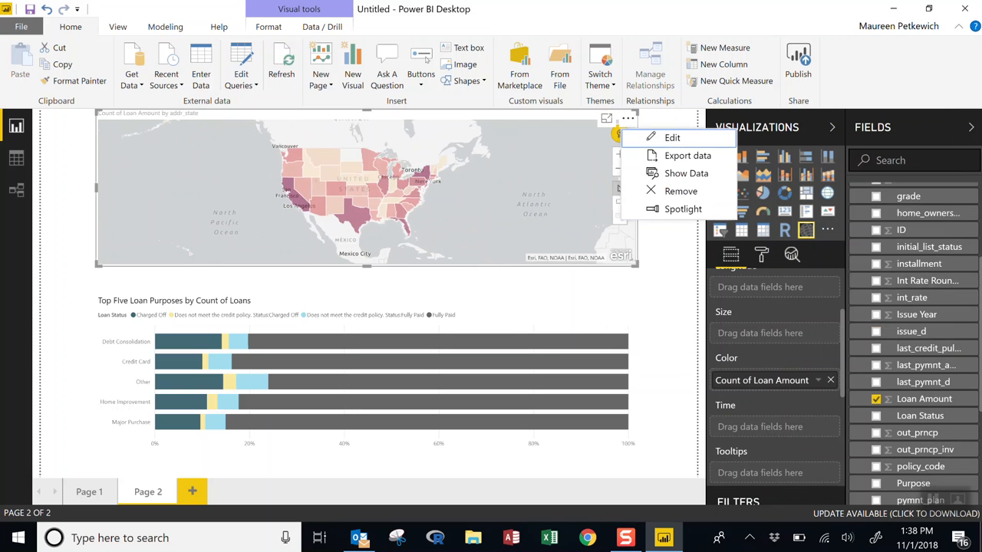
left_click(671, 137)
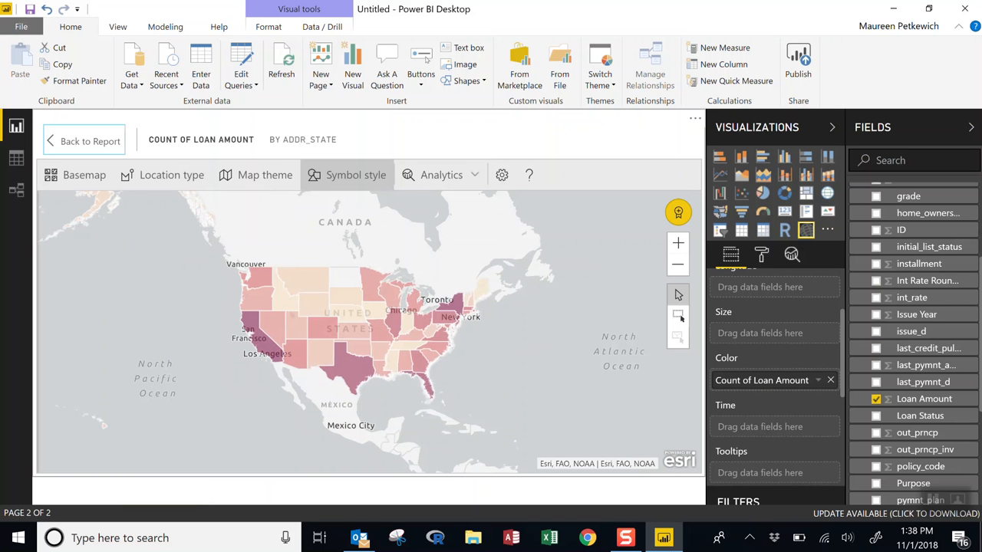
left_click(349, 175)
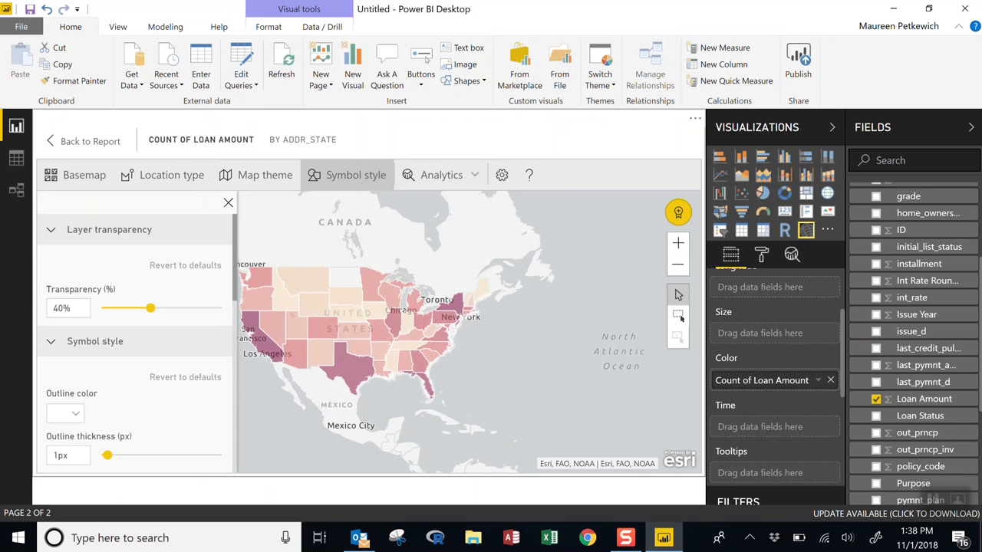
scroll(134, 337, "down", 2)
scroll(135, 338, "down", 4)
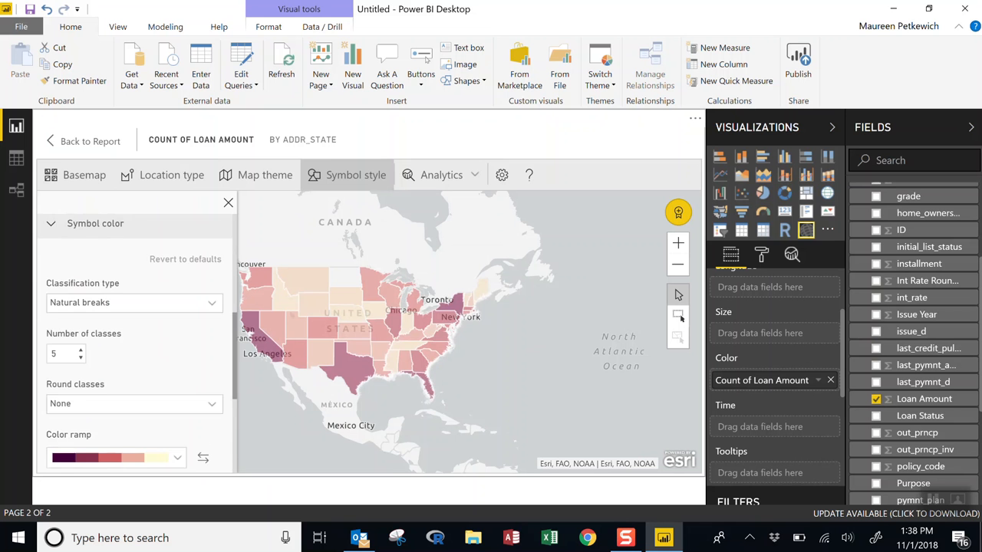
scroll(134, 337, "down", 1)
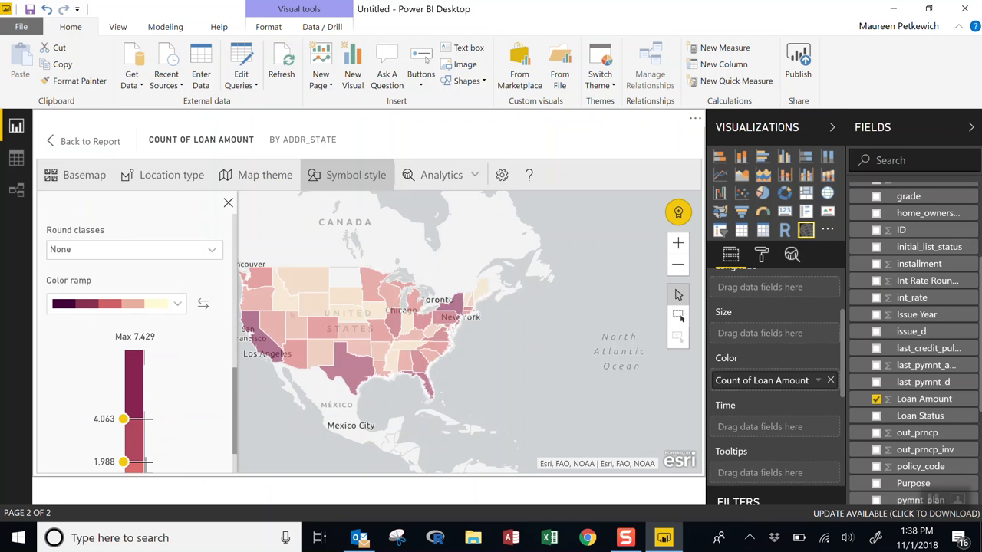
left_click(177, 303)
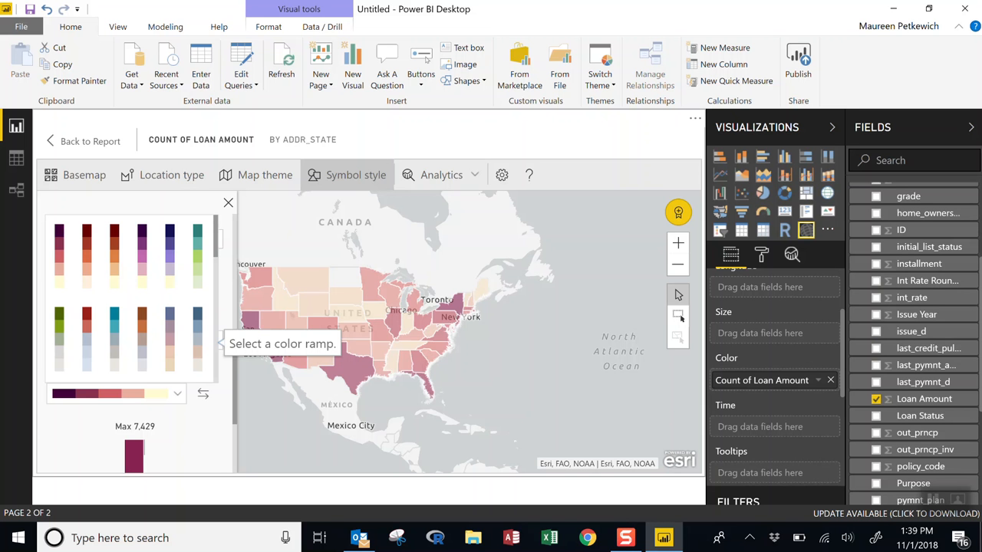
left_click(114, 339)
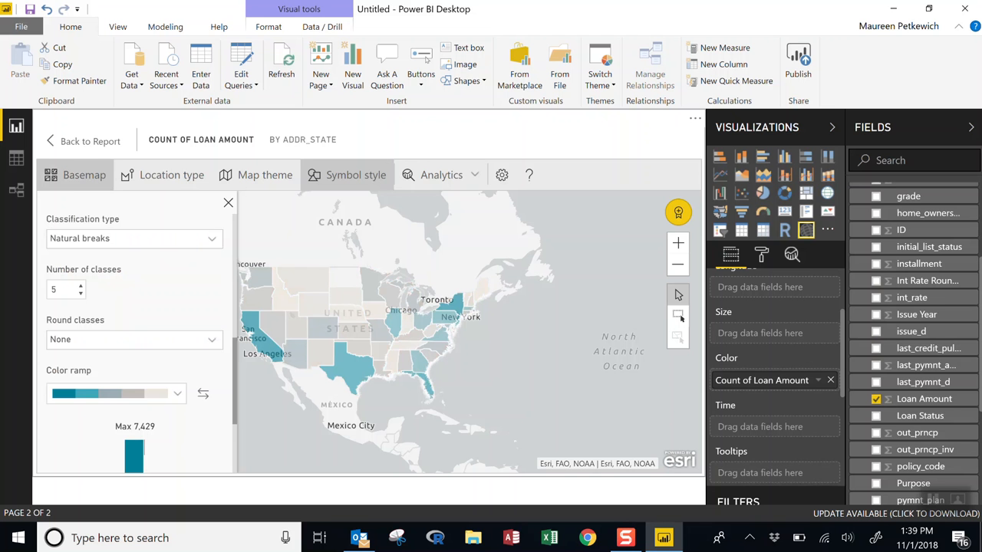
Try the Location Only map theme on the ArcGIS map and switch back to the Color theme.
left_click(75, 175)
left_click(257, 175)
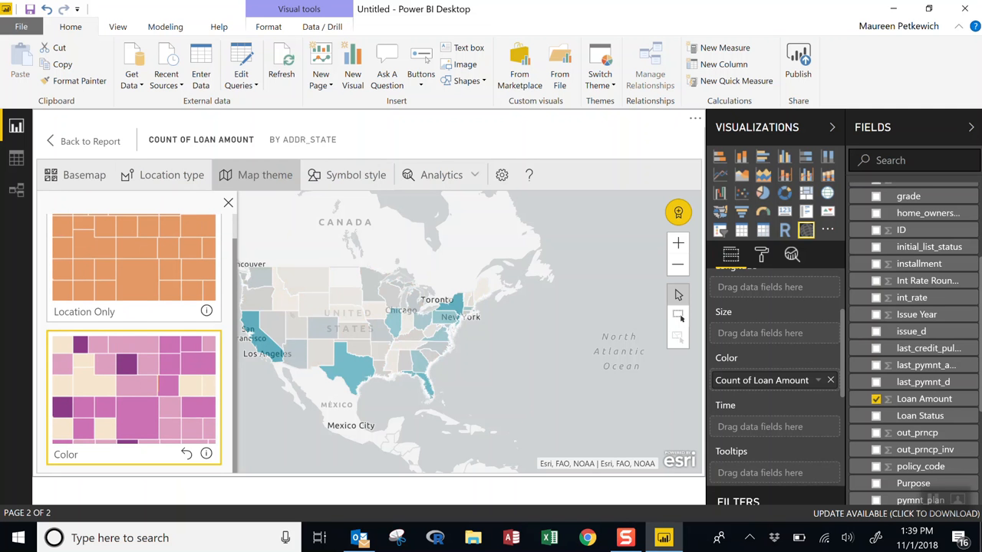
left_click(141, 268)
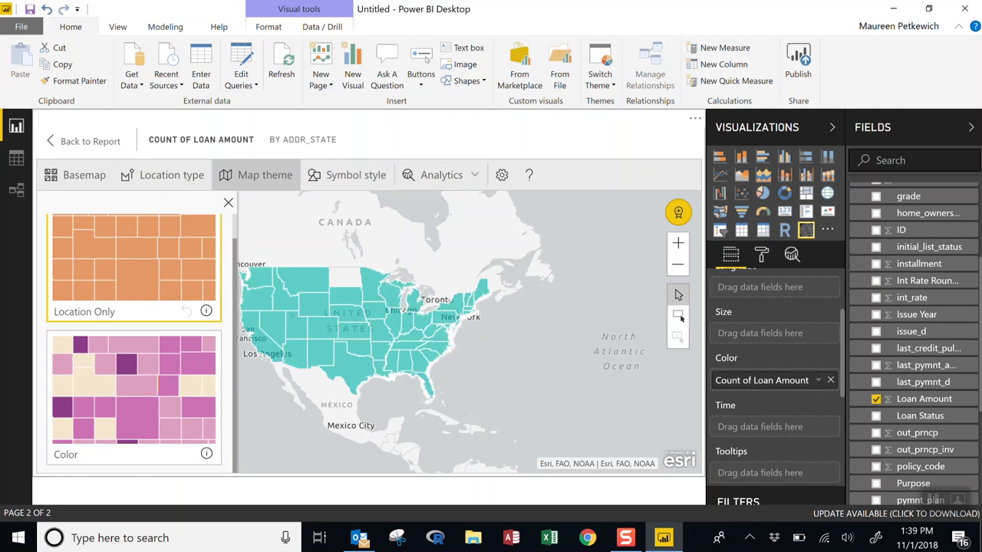
left_click(133, 391)
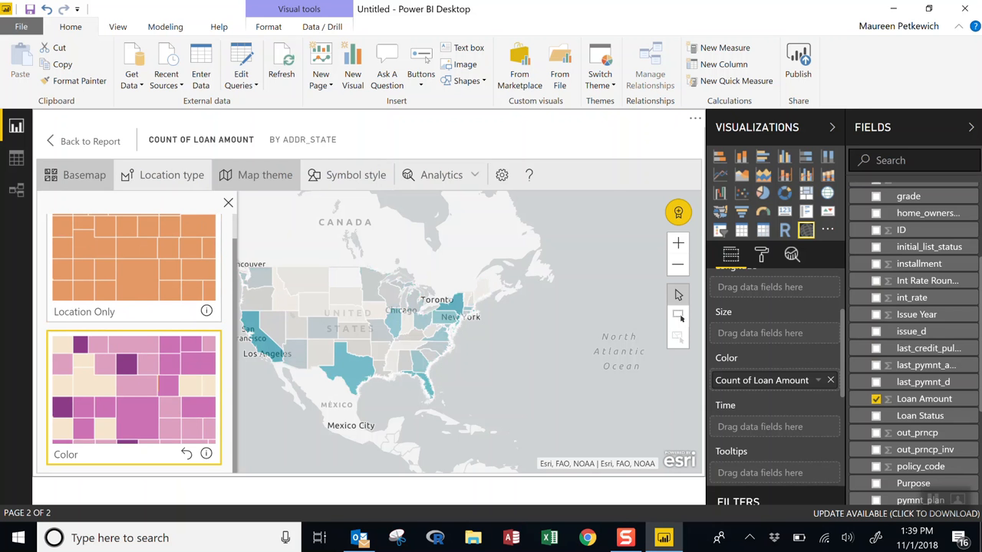
Try the Dark Gray Canvas basemap behind the states and restore the light gray basemap.
left_click(75, 174)
left_click(133, 282)
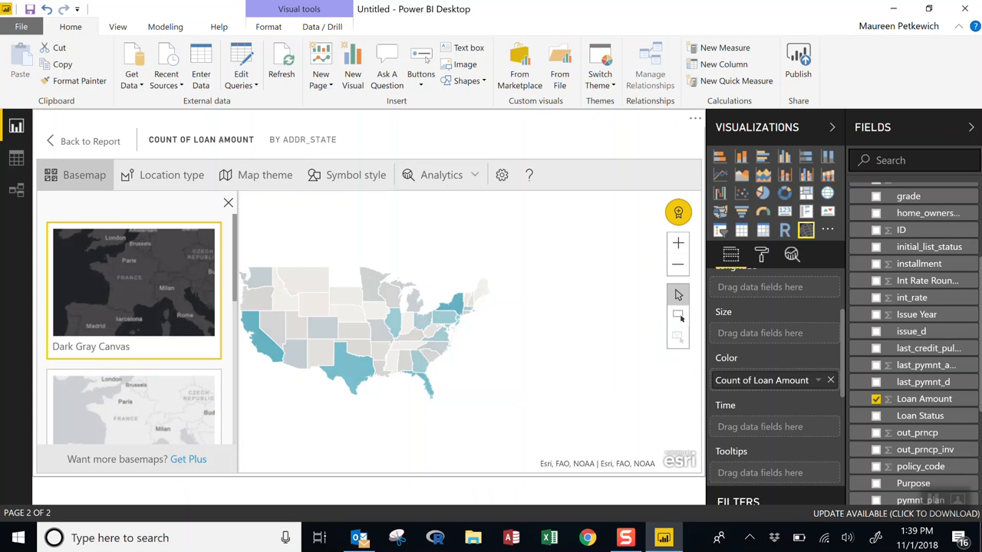
left_click(134, 409)
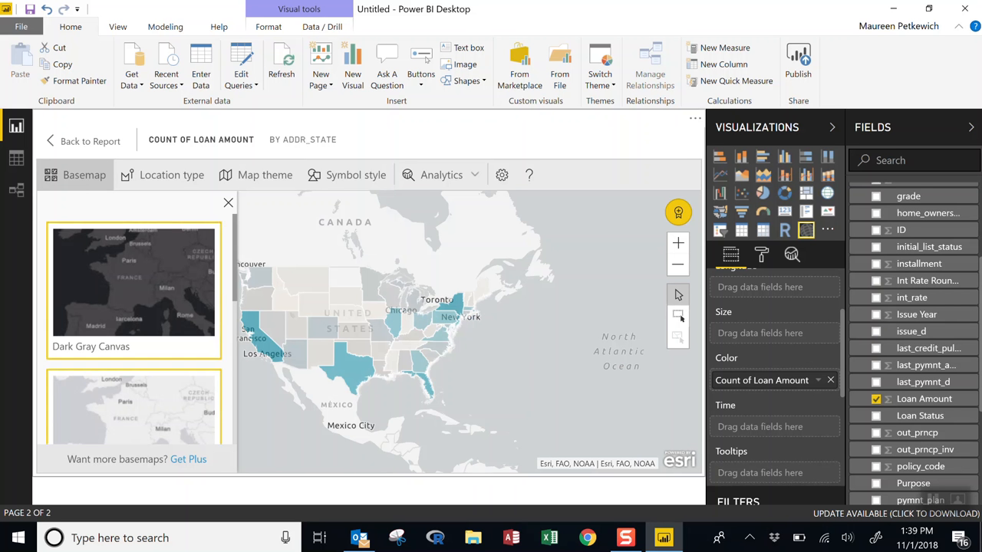
Return to the report and change the ArcGIS map's title text to "Count of Loans by State".
left_click(83, 141)
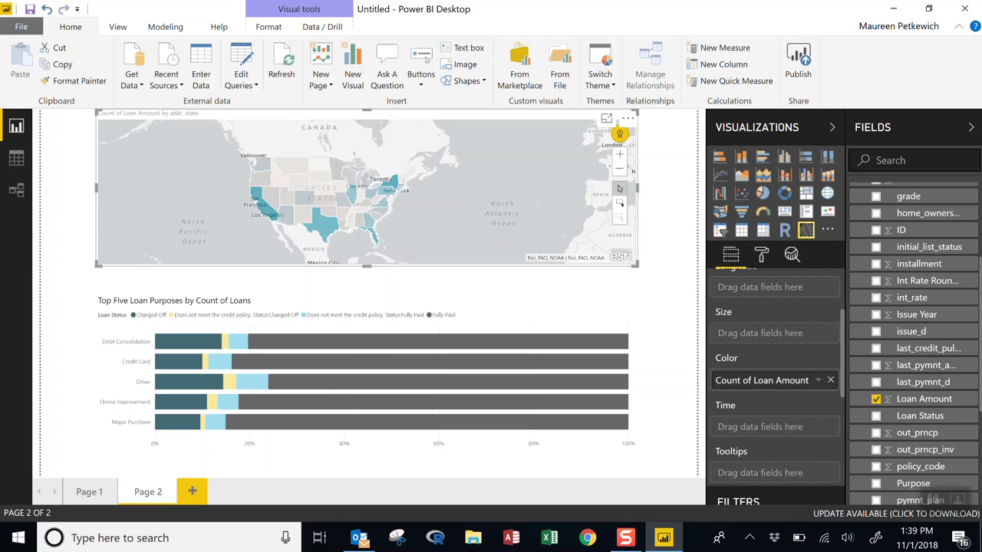
scroll(774, 383, "down", 1)
scroll(774, 384, "up", 3)
left_click(761, 255)
left_click(724, 422)
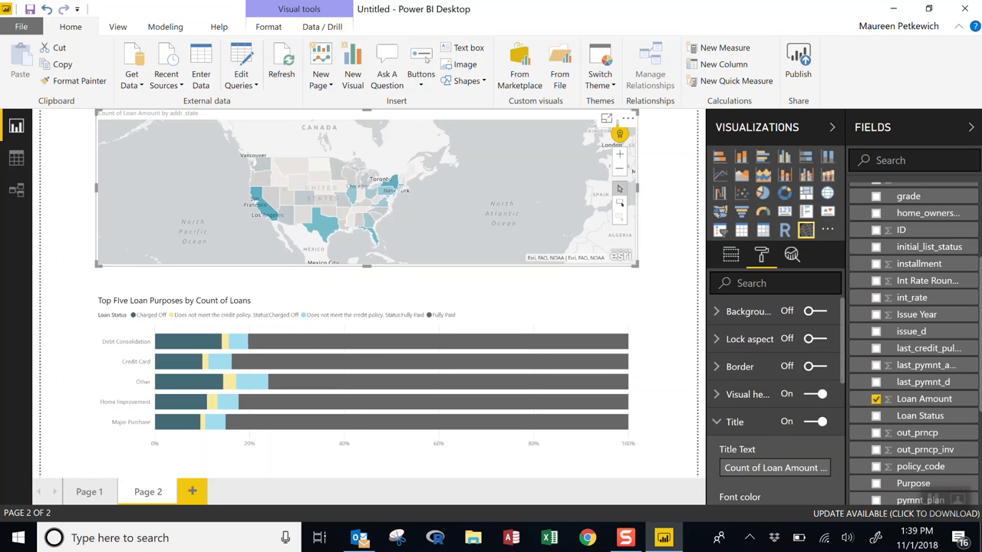
scroll(774, 383, "down", 2)
left_click(818, 391)
left_click_drag(781, 391, 830, 392)
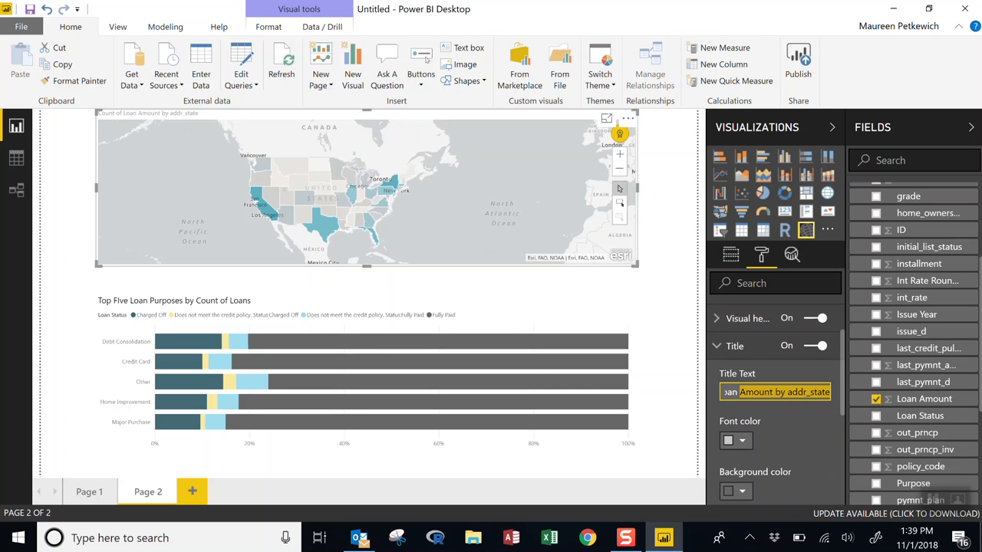
key("BackSpace")
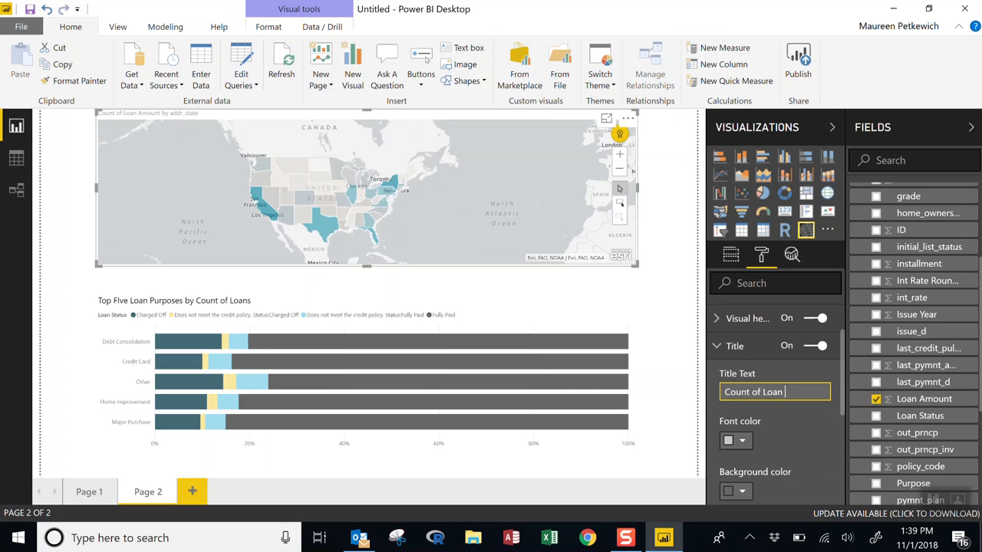
scroll(775, 399, "down", 8)
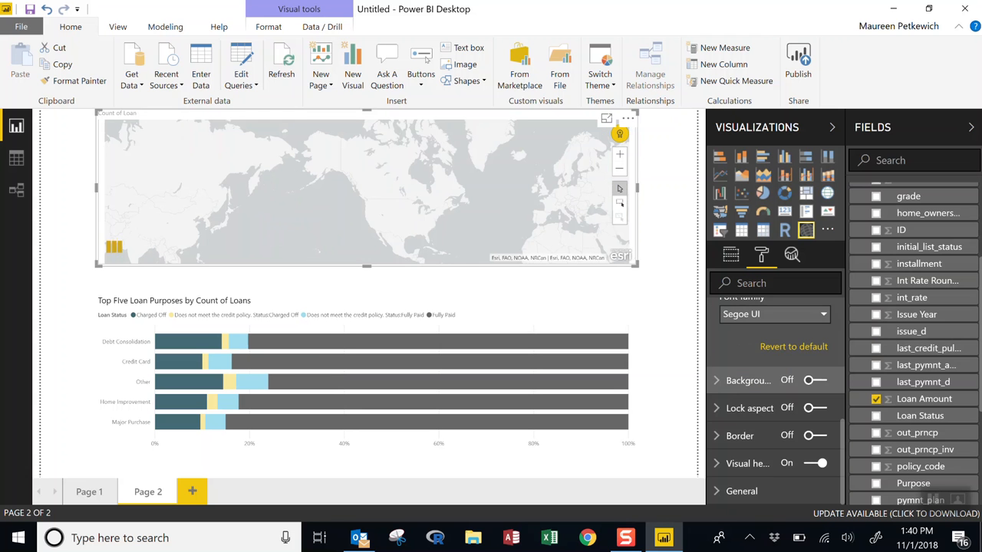
scroll(775, 398, "up", 8)
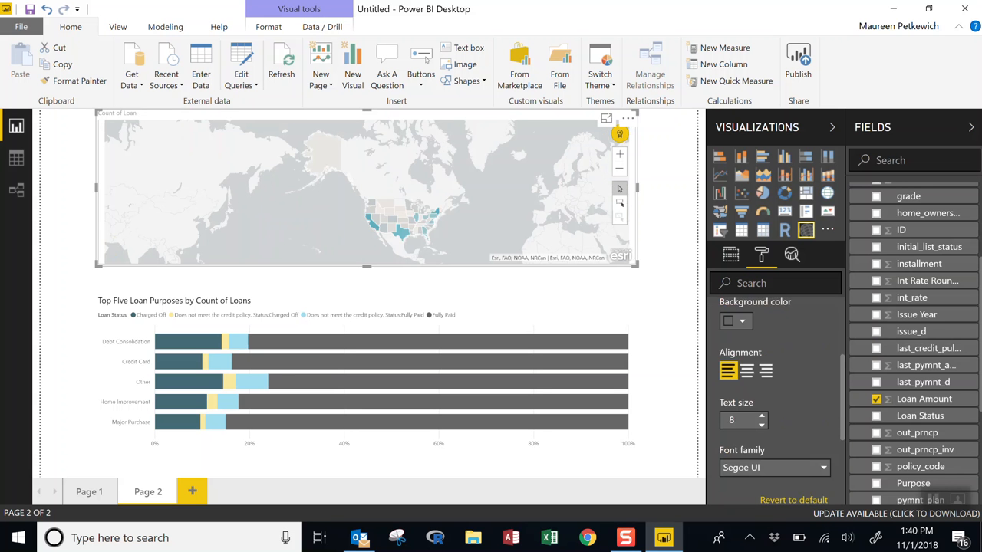
type("s ")
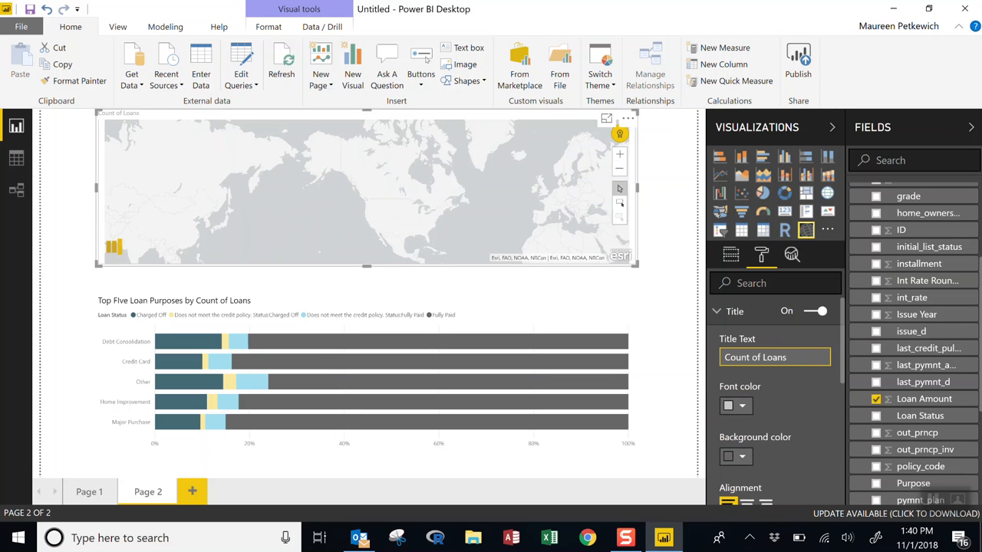
type("by State")
key("Tab")
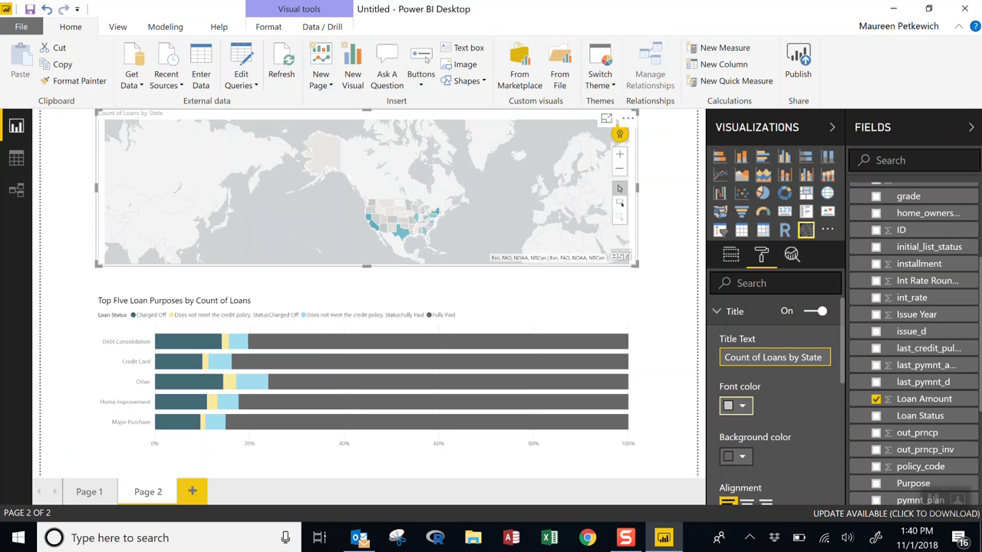